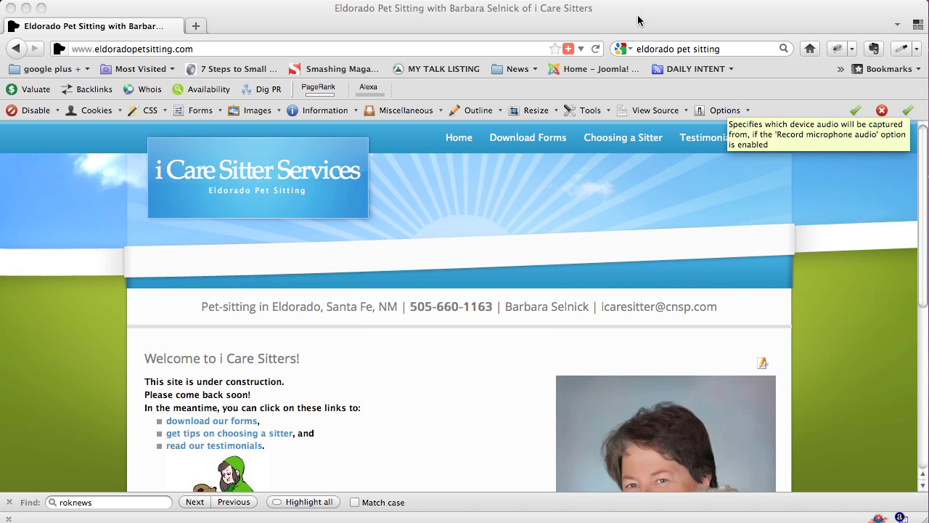
- Examine the home page from the header down to the footer login links and back up to the welcome article
click(639, 17)
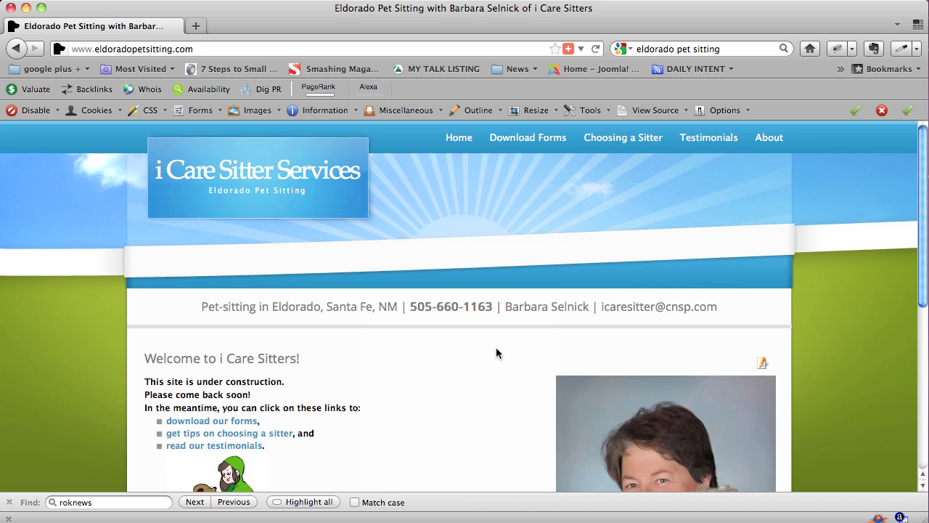
scroll(496, 353, down, 1)
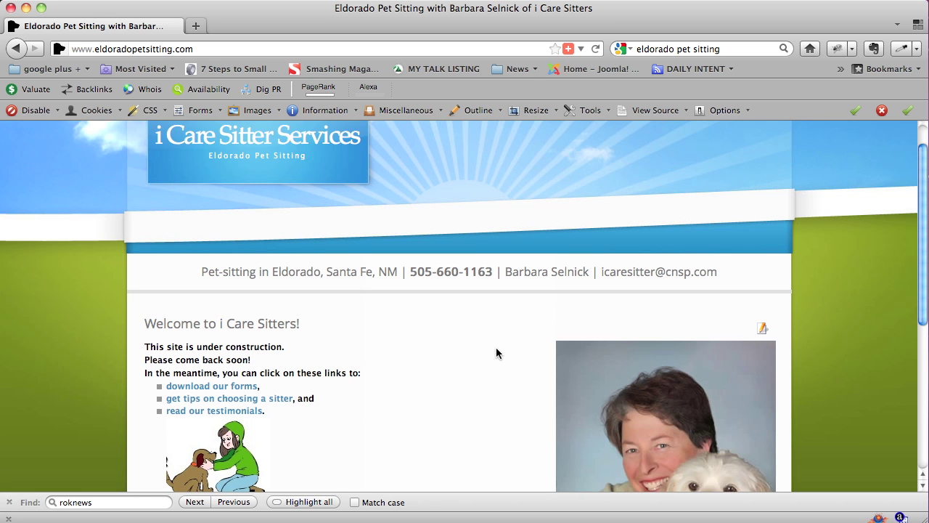
scroll(496, 352, down, 1)
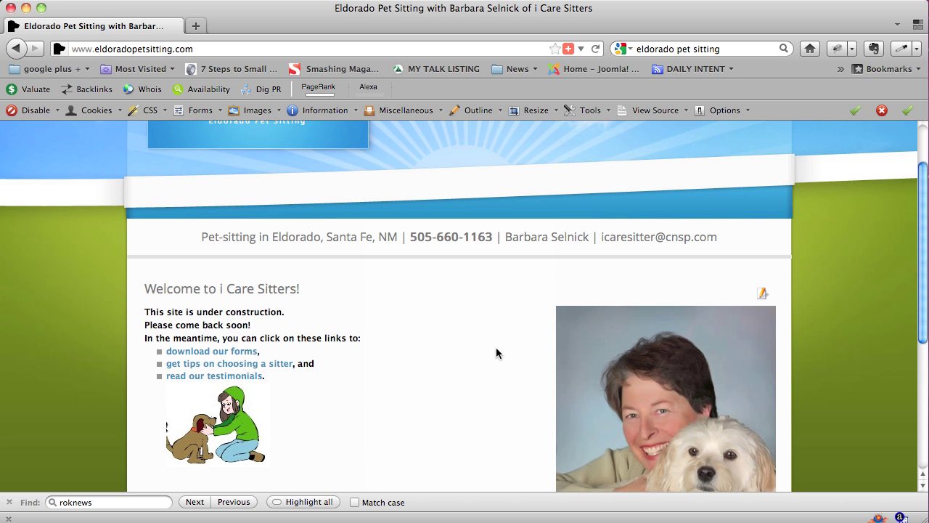
scroll(497, 349, down, 3)
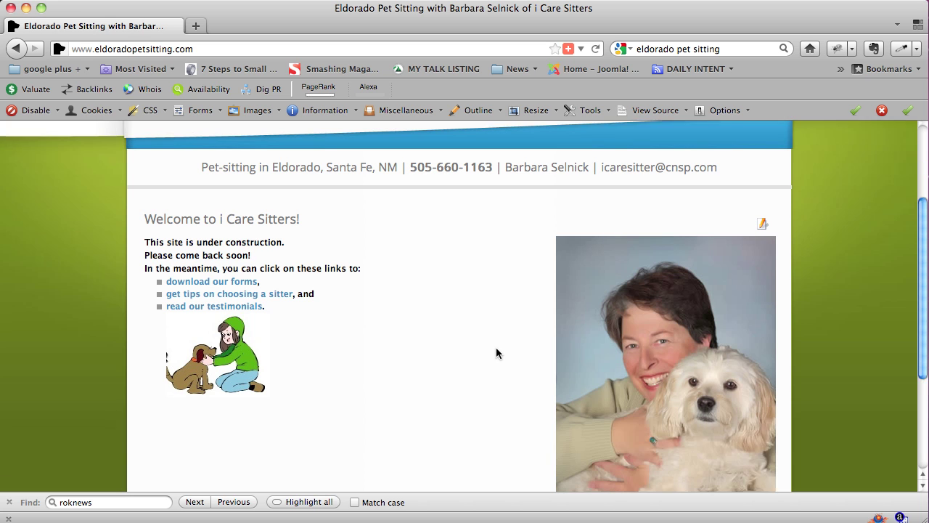
scroll(496, 348, up, 4)
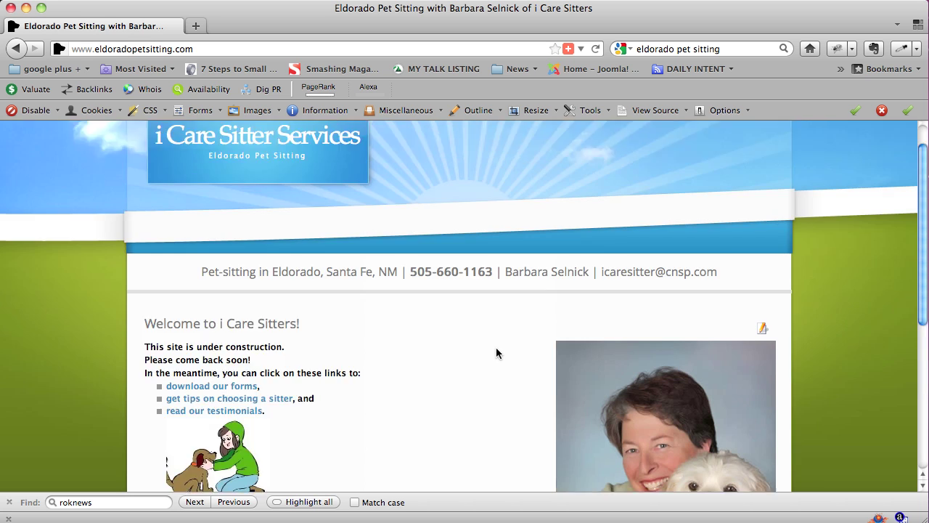
triple_click(292, 355)
click(325, 353)
scroll(372, 365, down, 2)
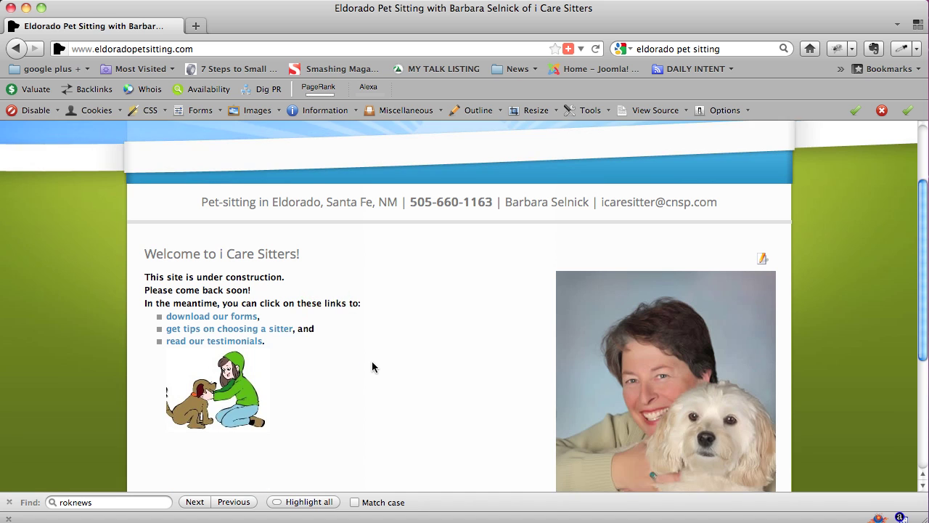
scroll(372, 366, down, 4)
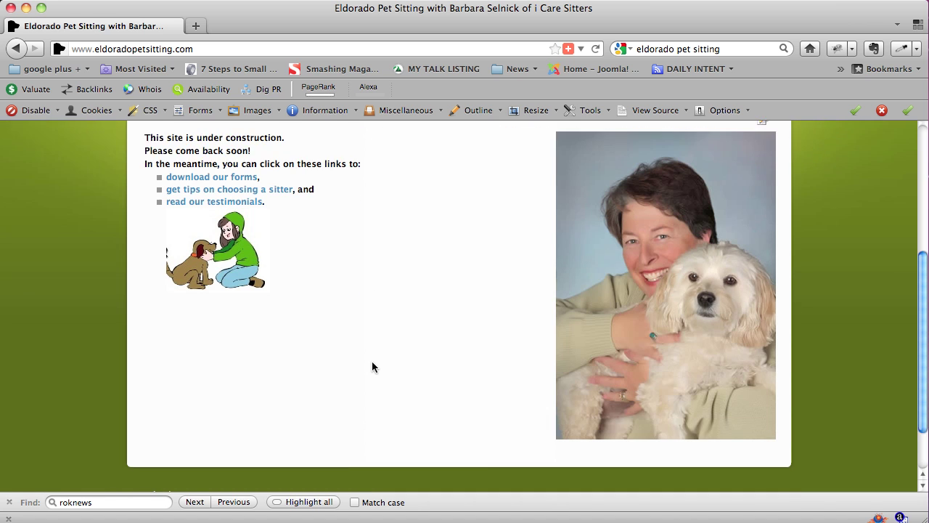
scroll(372, 367, down, 1)
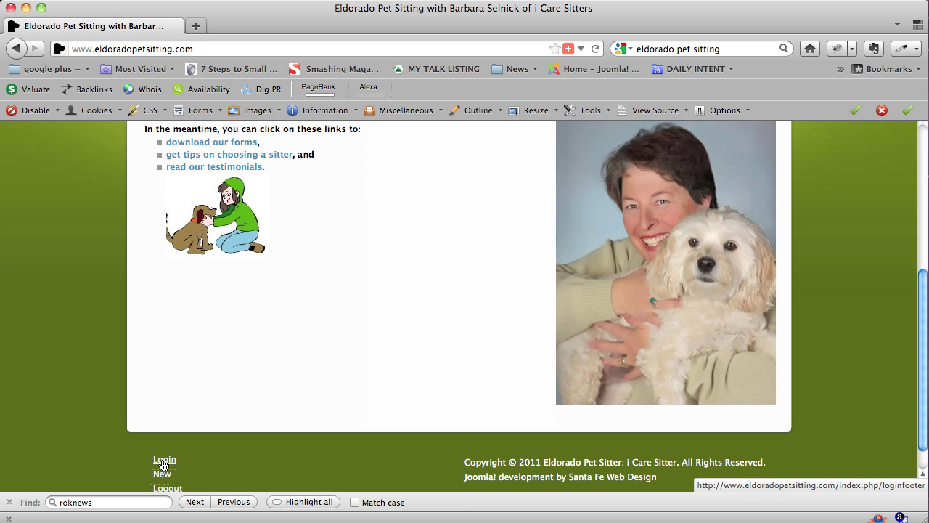
scroll(259, 386, up, 5)
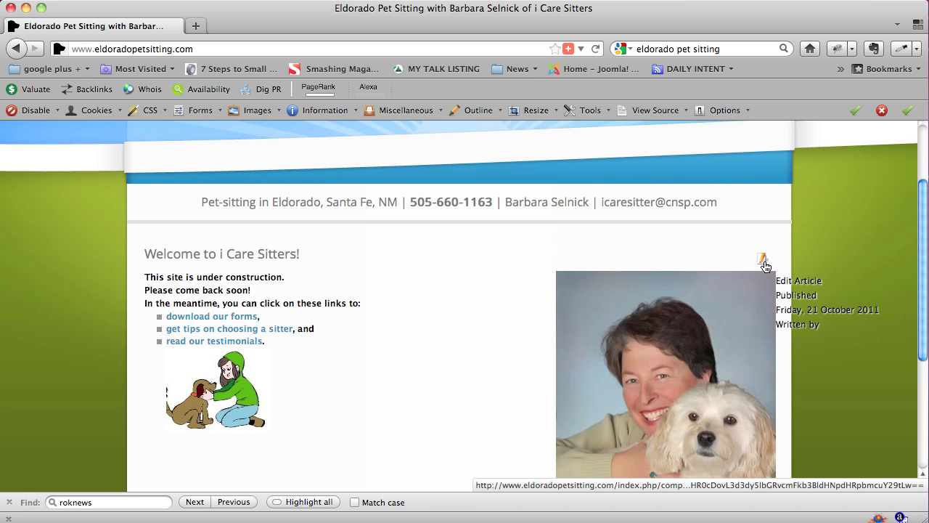
- Open the welcome article for editing and change the line "This site is under construction." to Paragraph format
click(761, 261)
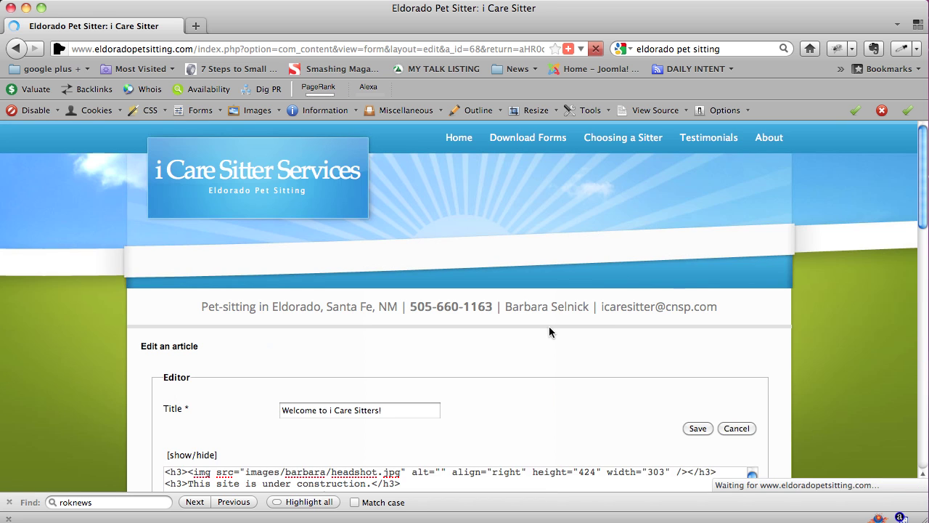
scroll(549, 329, down, 5)
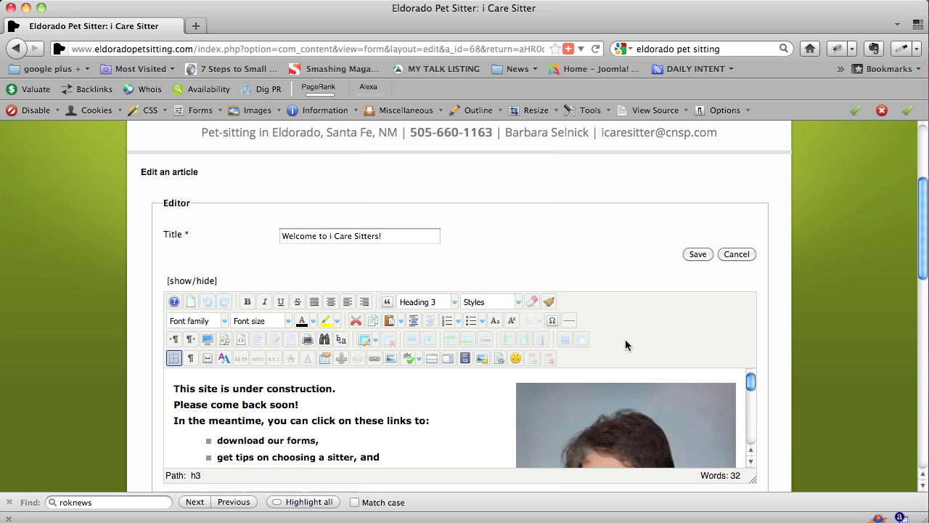
scroll(625, 340, down, 3)
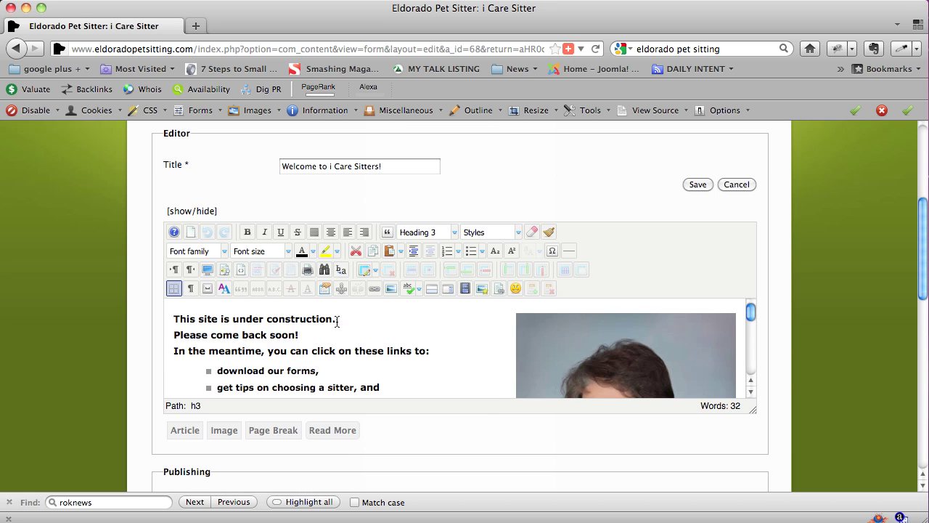
drag(339, 320, 168, 319)
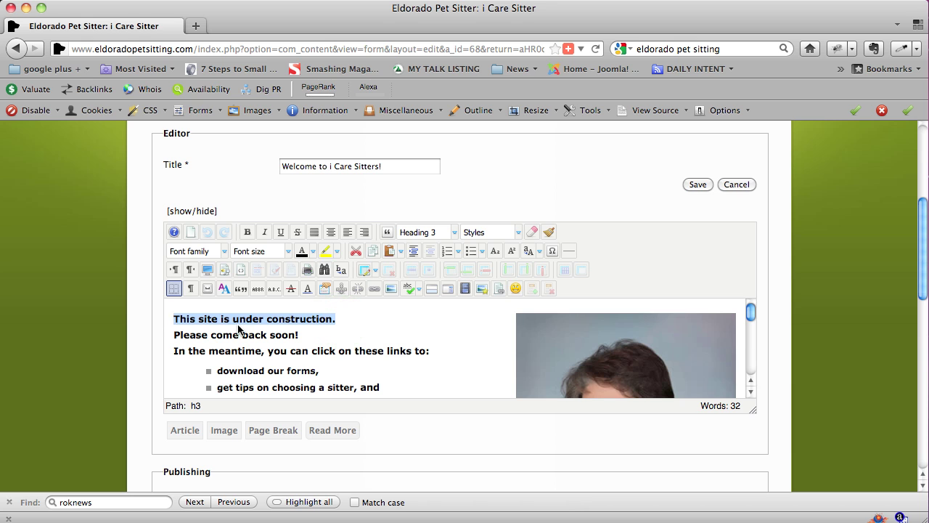
click(455, 232)
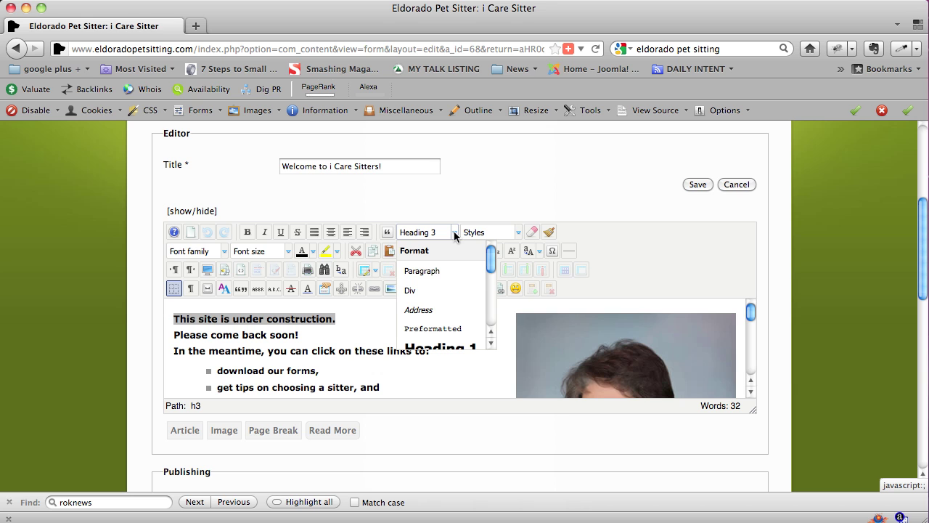
click(424, 270)
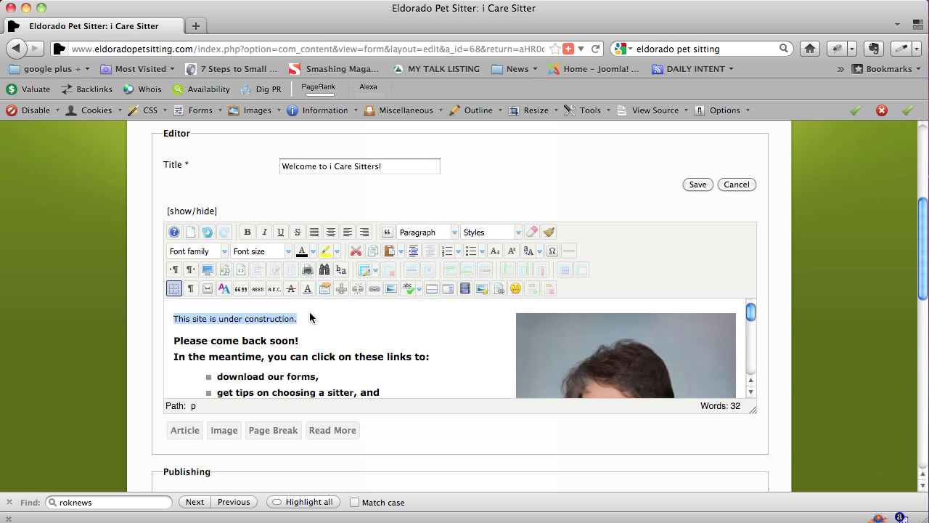
- Replace the article's first line with "Welcome to my new site!"
text(Welcome)
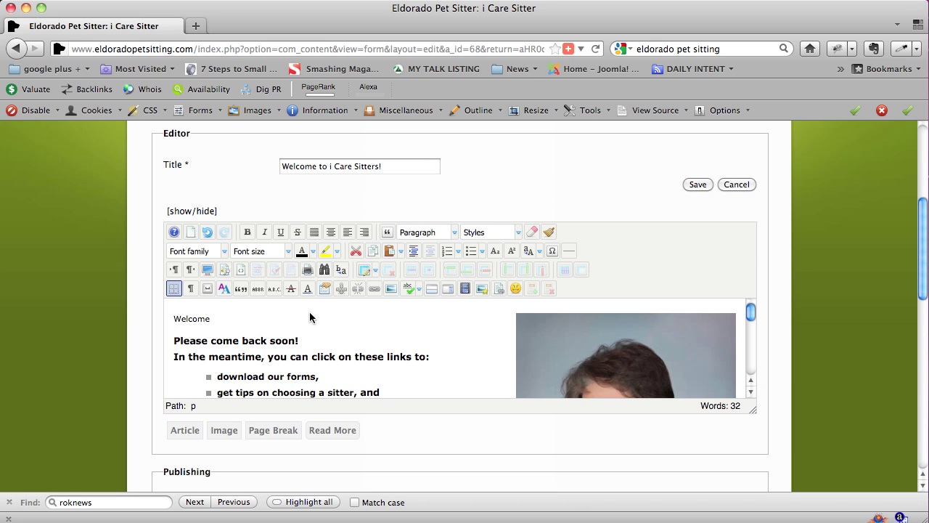
text( to i)
key(BackSpace)
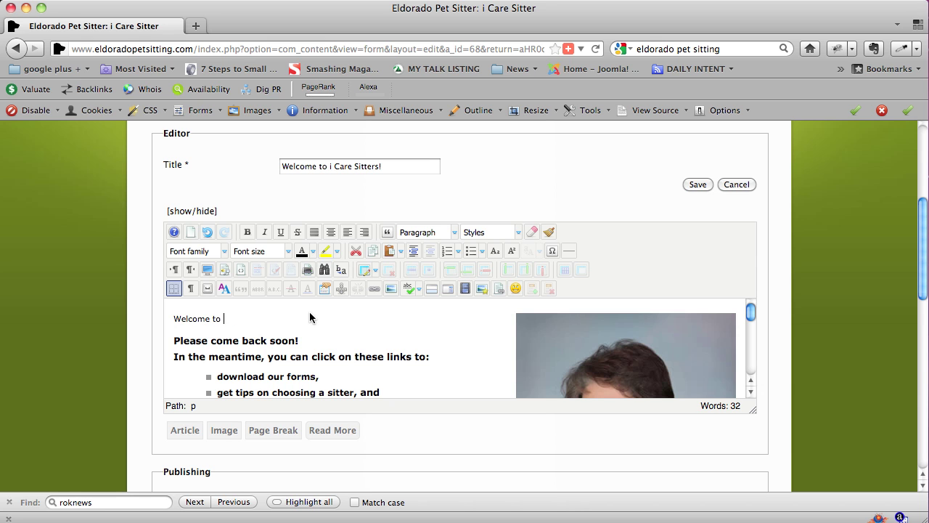
text(our new site)
key(BackSpace)
key(BackSpace)
key(BackSpace)
key(BackSpace)
key(BackSpace)
key(BackSpace)
key(BackSpace)
key(BackSpace)
key(BackSpace)
key(BackSpace)
key(BackSpace)
key(BackSpace)
text(my new site!)
- Look at the editor's paste options and cancel editing the welcome article without saving
click(400, 256)
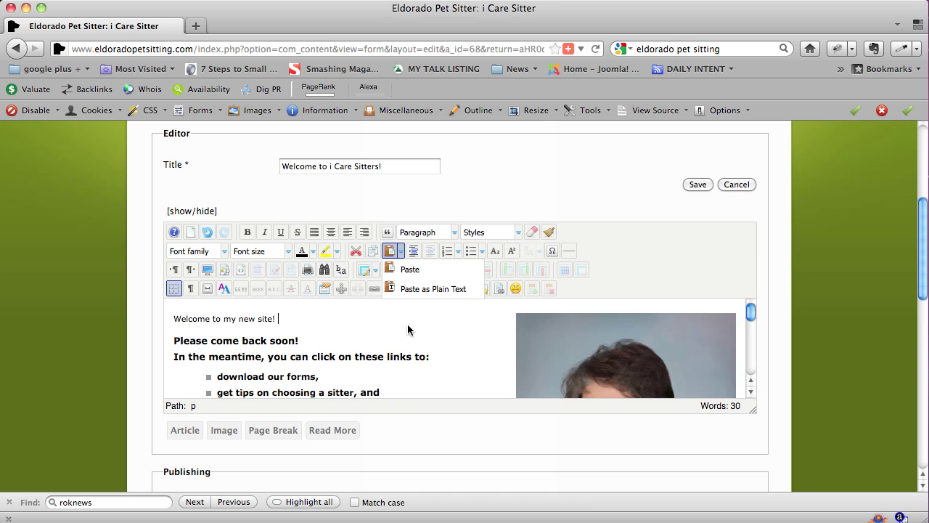
drag(318, 322, 233, 320)
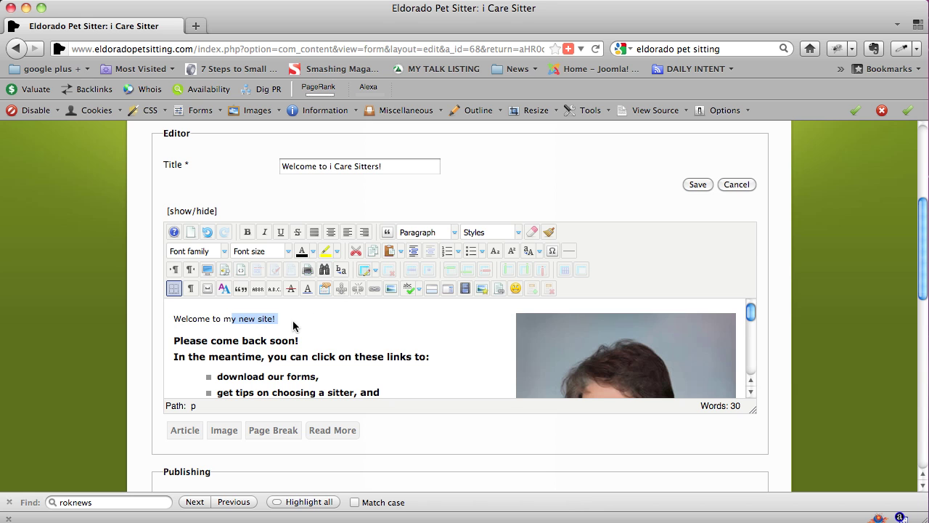
drag(294, 321, 176, 318)
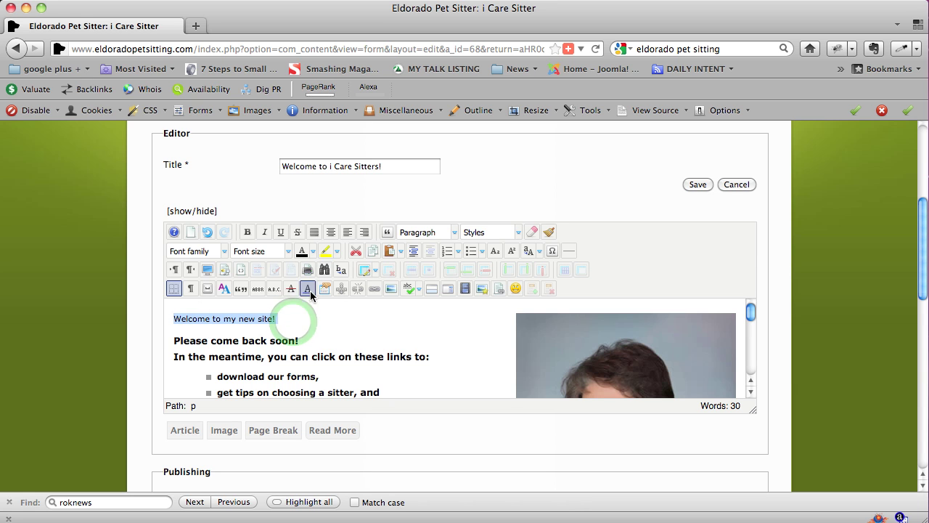
click(734, 184)
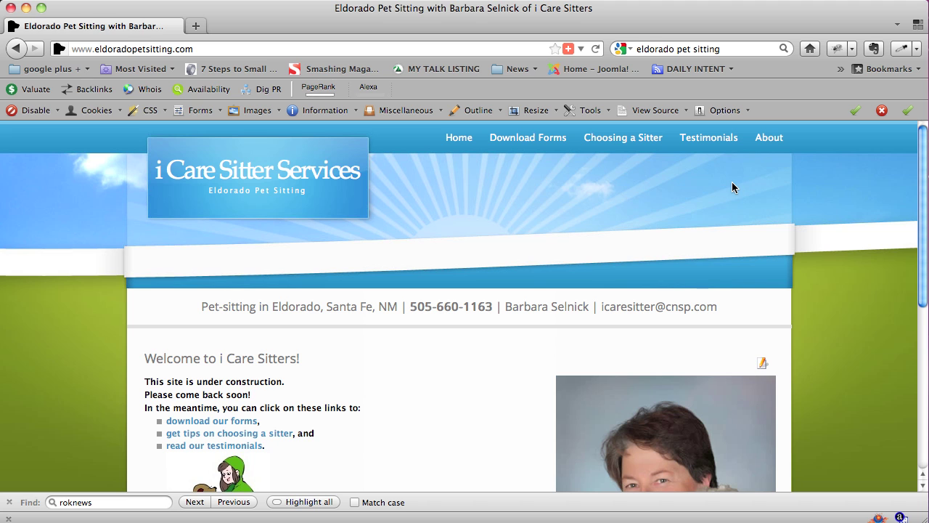
- Highlight the home page's under-construction line, then open the About page and highlight its all-caps opening text
drag(296, 383, 170, 373)
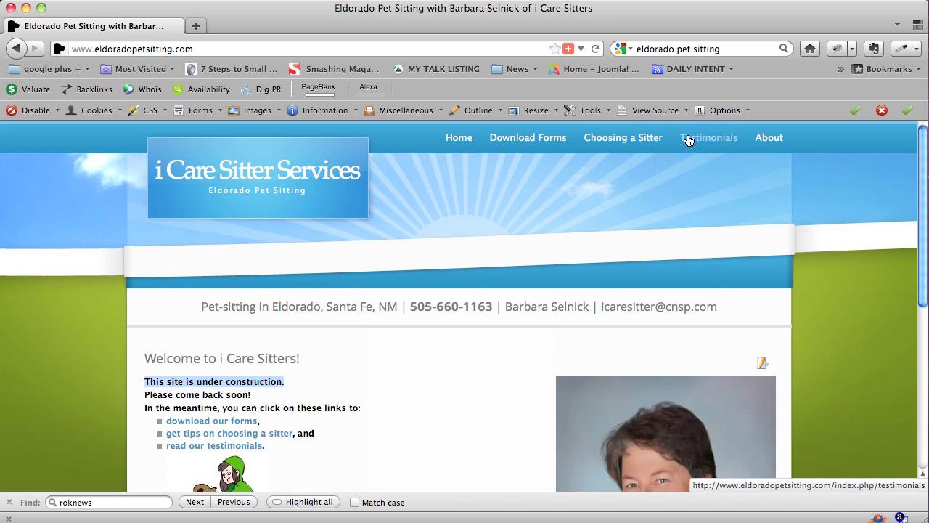
click(768, 138)
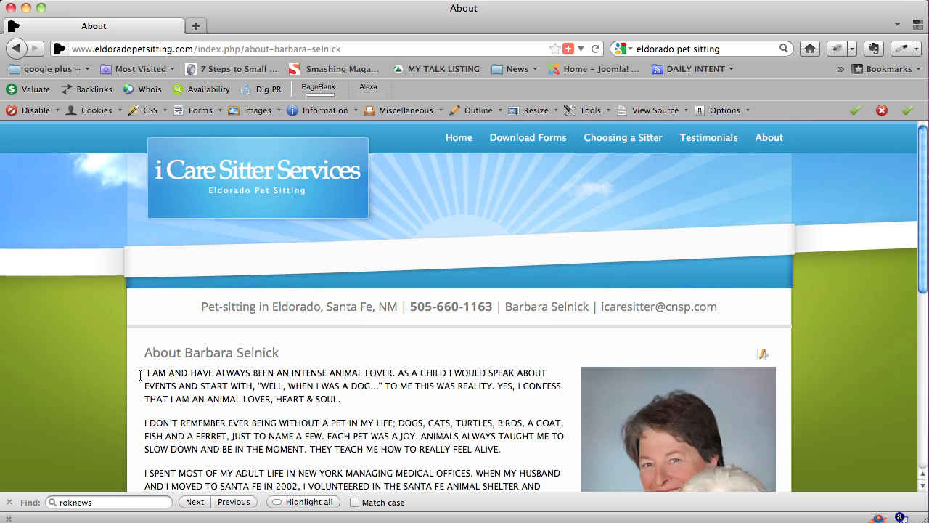
drag(146, 372, 296, 436)
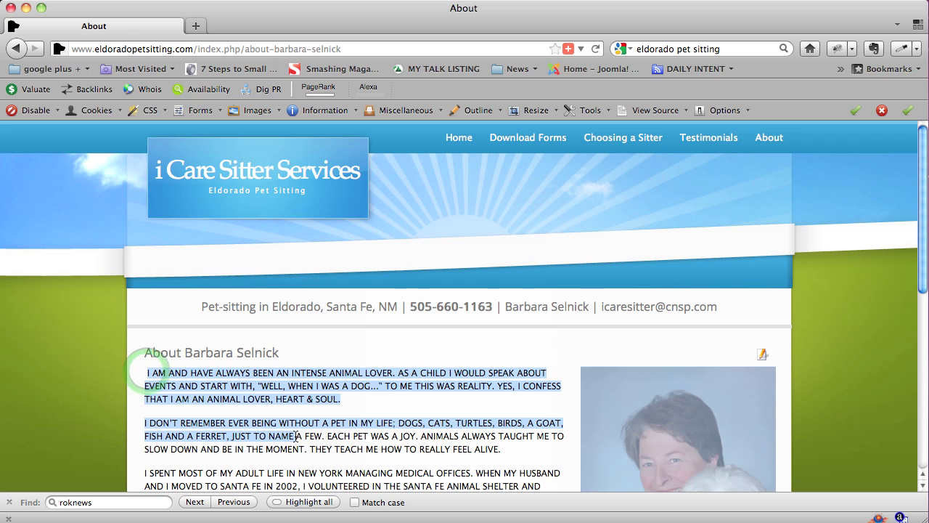
- Open the About article for editing, add the first paragraph "I am and have always been", and cancel without saving
click(763, 355)
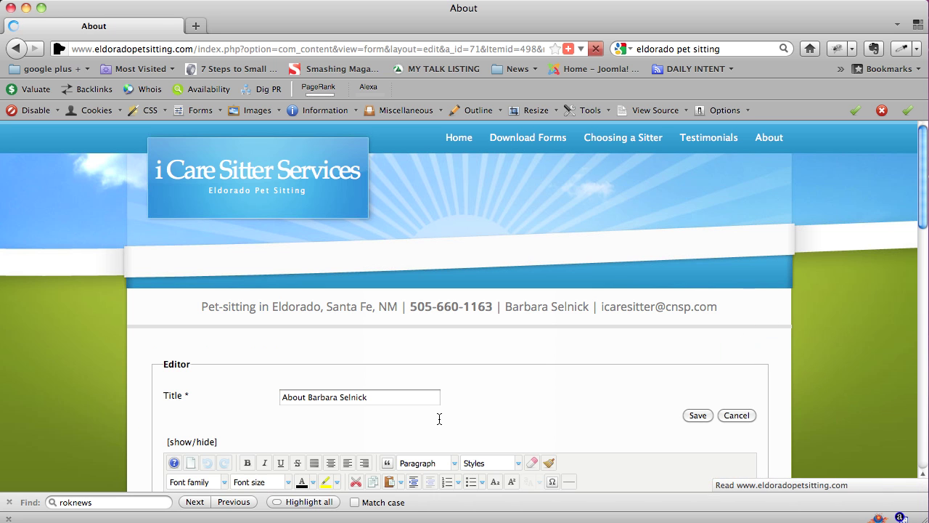
scroll(439, 416, down, 5)
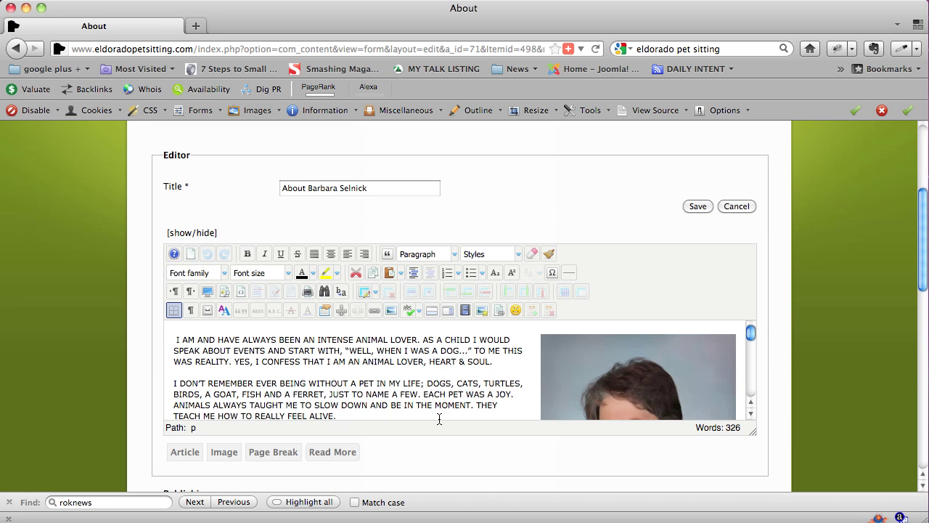
click(172, 340)
key(Return)
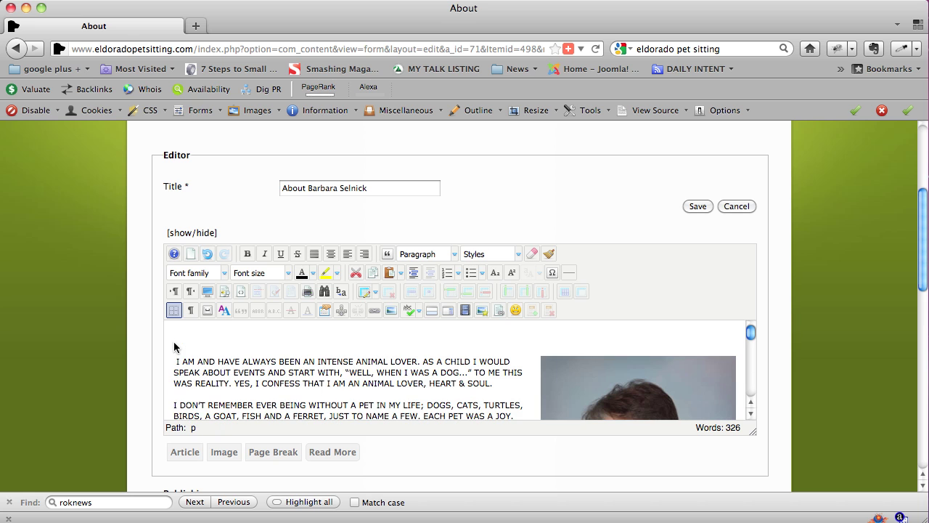
text(I am and have always been)
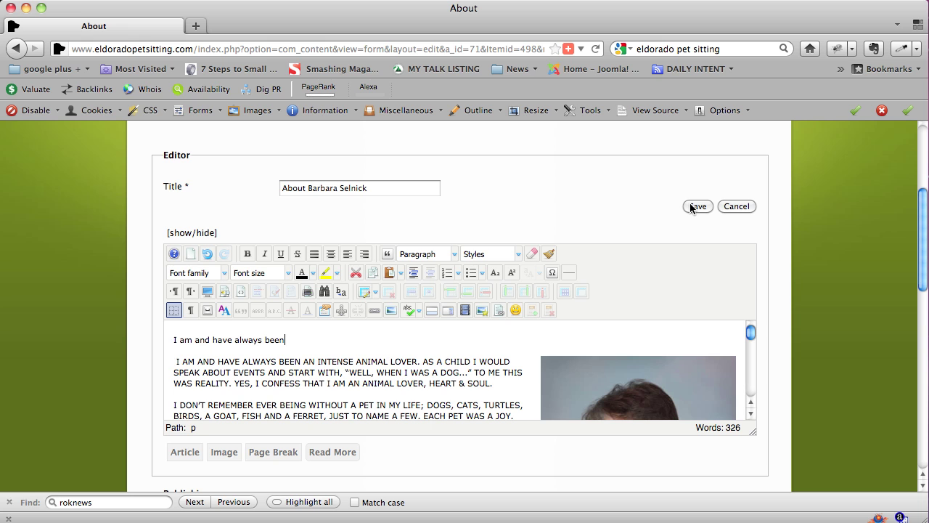
click(735, 207)
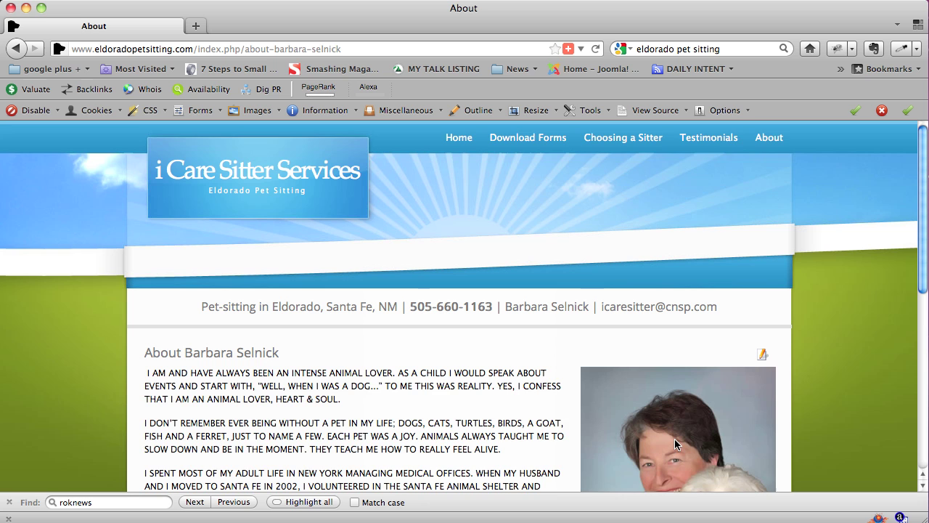
- Highlight the words "AS A CHILD" in the first paragraph of the About page
scroll(675, 438, down, 1)
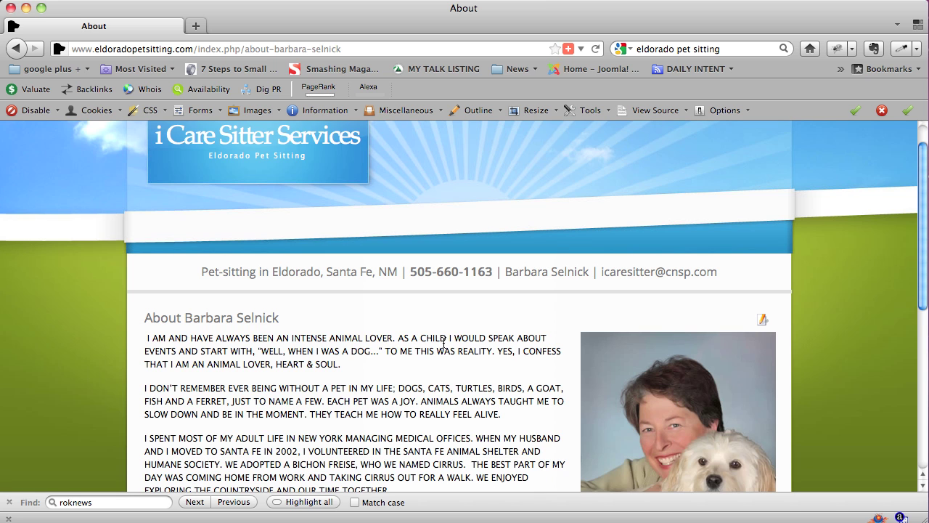
drag(447, 336, 400, 341)
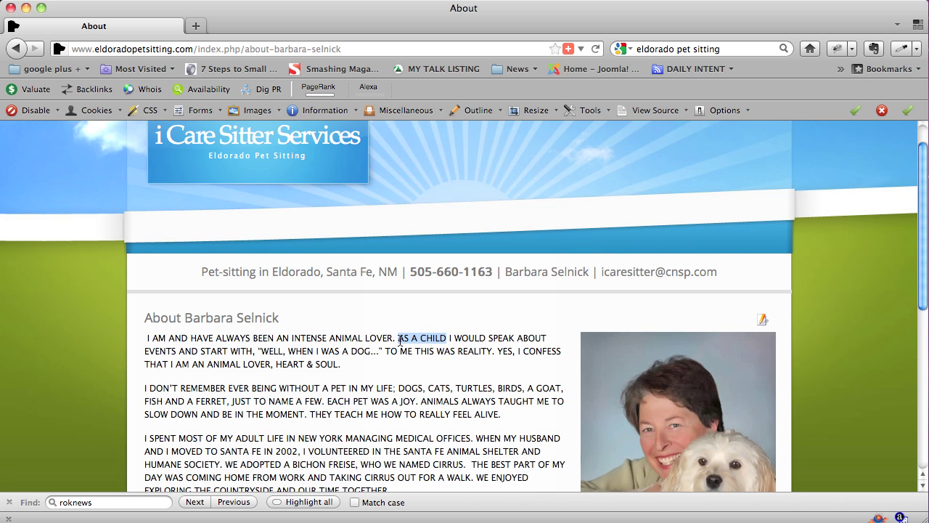